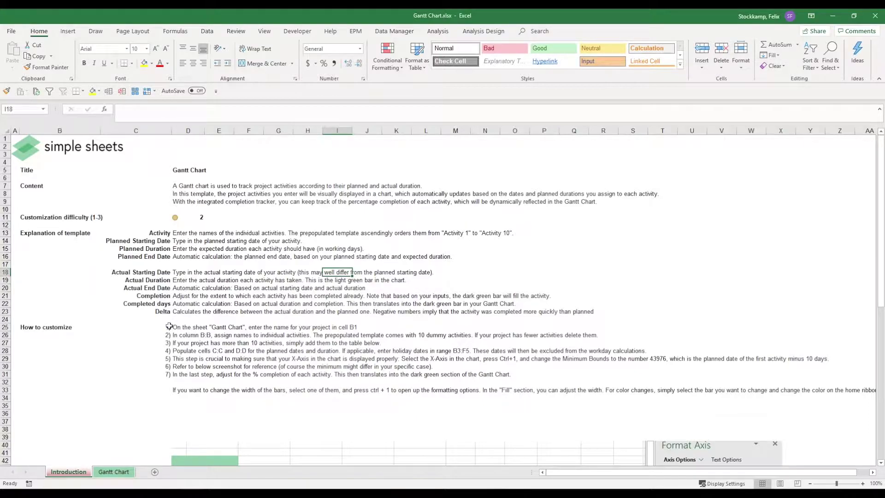
# Highlight the How to customize instructions, then switch to the Gantt Chart sheet.
pyautogui.moveTo(169, 326); pyautogui.dragTo(820, 372)
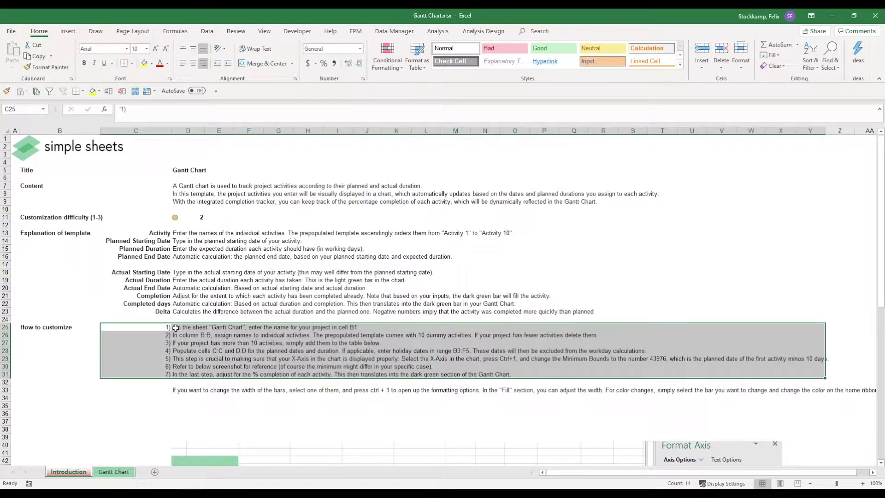
pyautogui.click(114, 472)
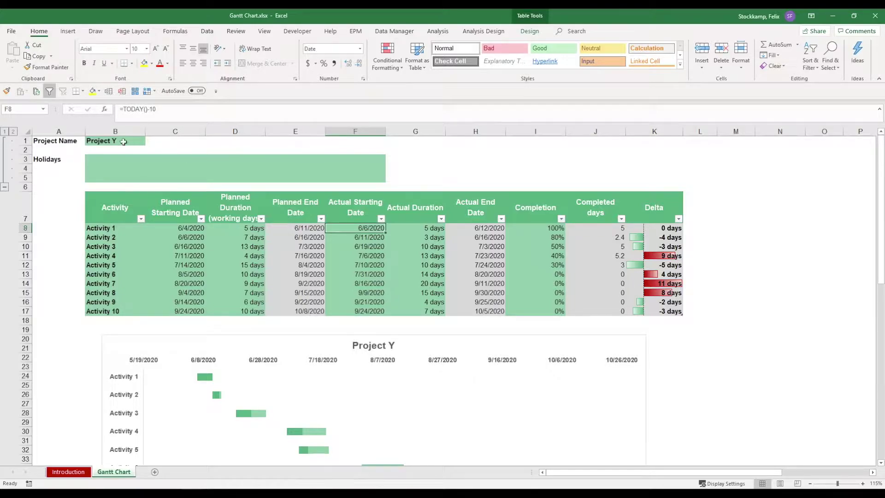
pyautogui.click(123, 142)
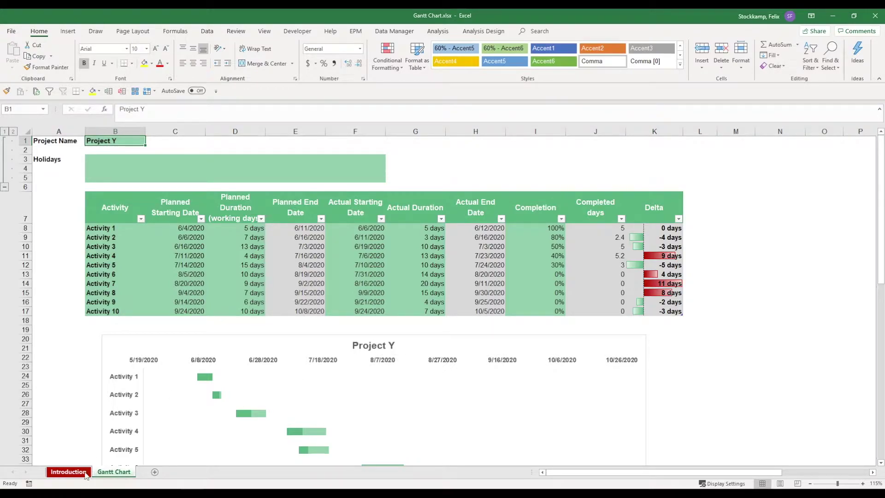
pyautogui.moveTo(107, 231); pyautogui.dragTo(119, 313)
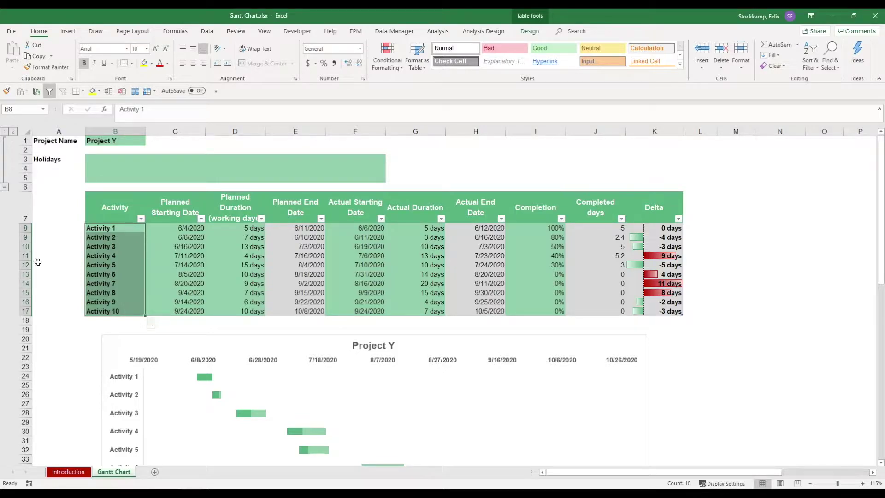
# Delete the rows for Activities 4 to 7, then undo to restore them.
pyautogui.moveTo(25, 255); pyautogui.dragTo(26, 283)
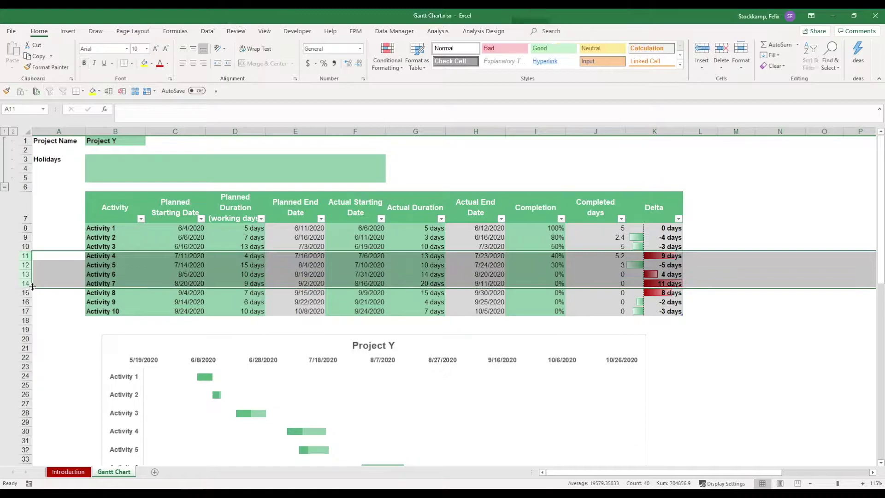
pyautogui.hotkey('ctrl', '-')
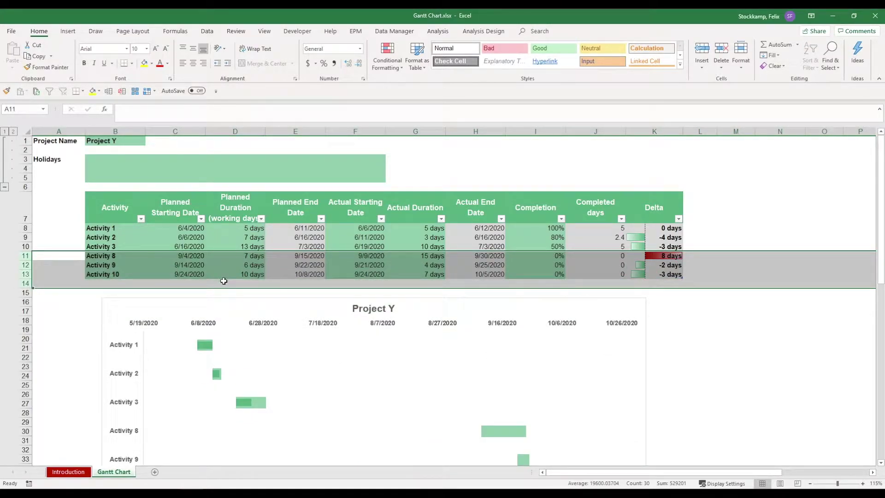
pyautogui.hotkey('ctrl', 'z')
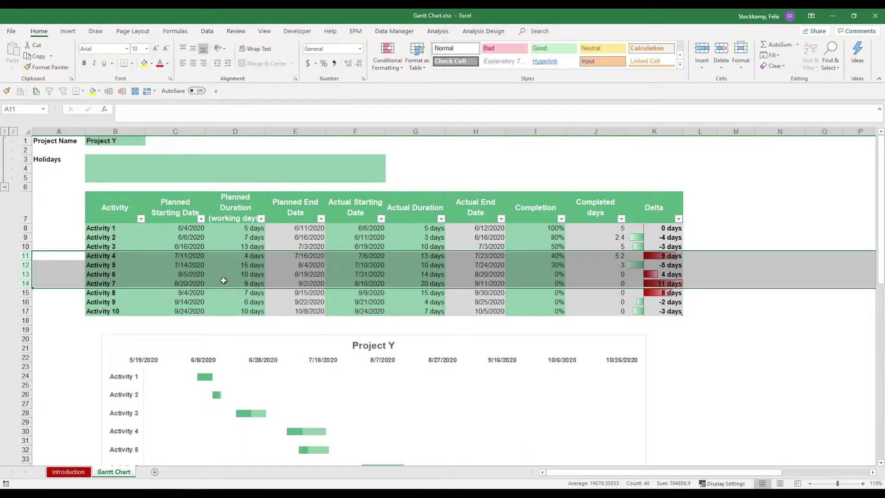
# Add an 'Activity' row in B18 and inspect its date and duration formula cells.
pyautogui.click(119, 324)
pyautogui.write('Ac')
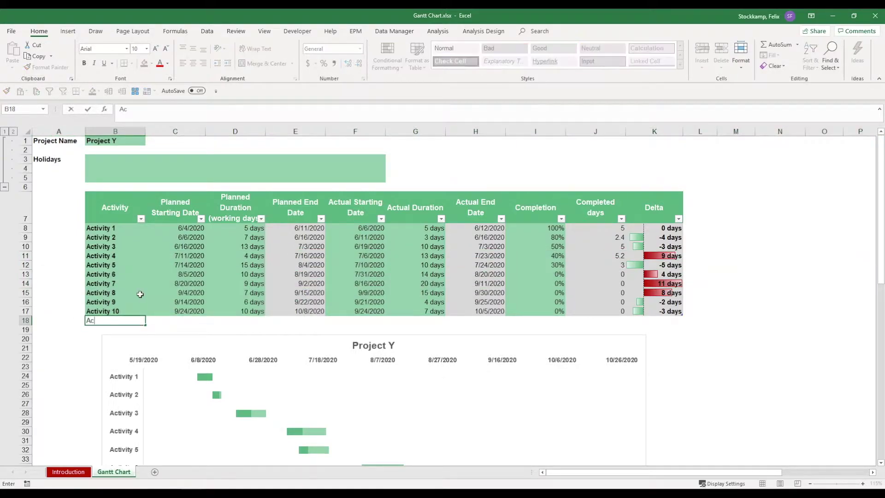
pyautogui.write('tivity')
pyautogui.press('Return')
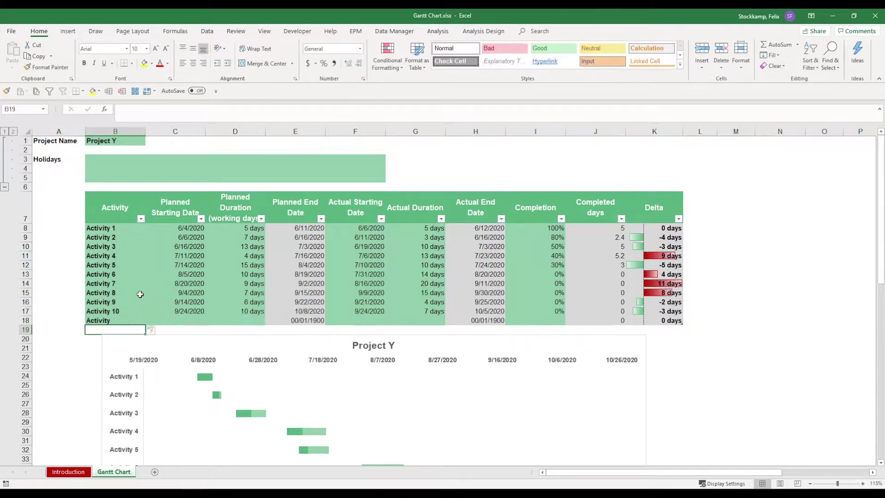
pyautogui.press('Up')
pyautogui.press('Right')
pyautogui.hotkey('shift', 'Right')
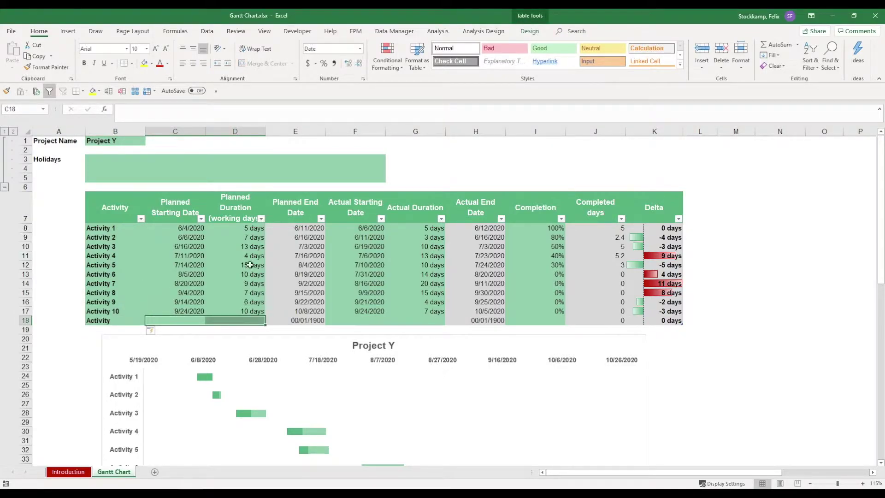
pyautogui.moveTo(250, 265); pyautogui.dragTo(254, 310)
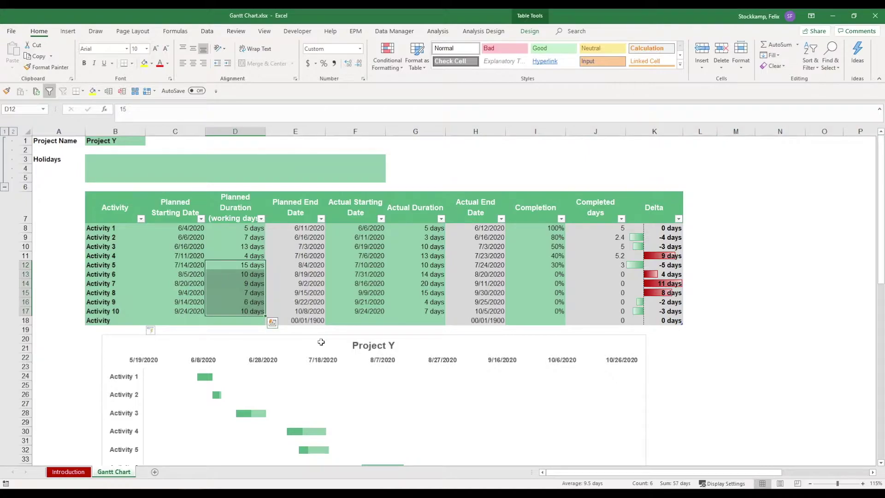
pyautogui.click(320, 319)
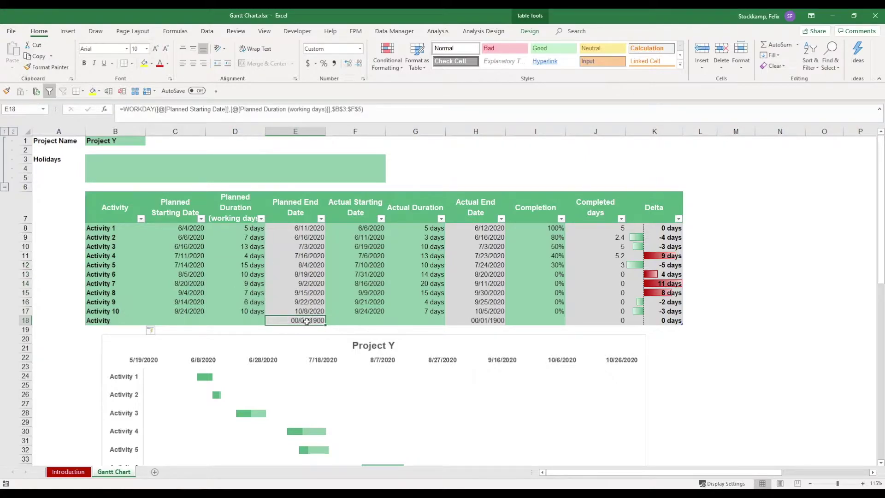
pyautogui.moveTo(358, 312); pyautogui.dragTo(424, 312)
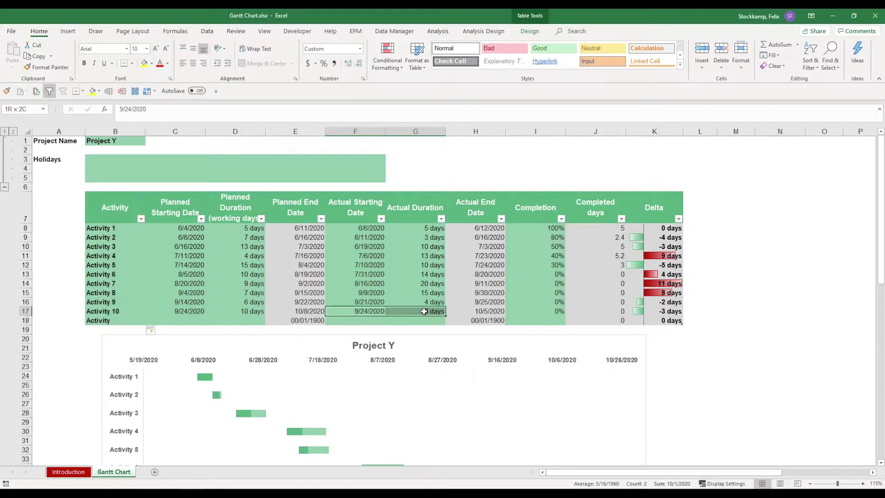
# Highlight the actual start, Completion percentage, completed days and delta columns.
pyautogui.moveTo(425, 312); pyautogui.dragTo(424, 312)
pyautogui.moveTo(549, 216); pyautogui.dragTo(544, 295)
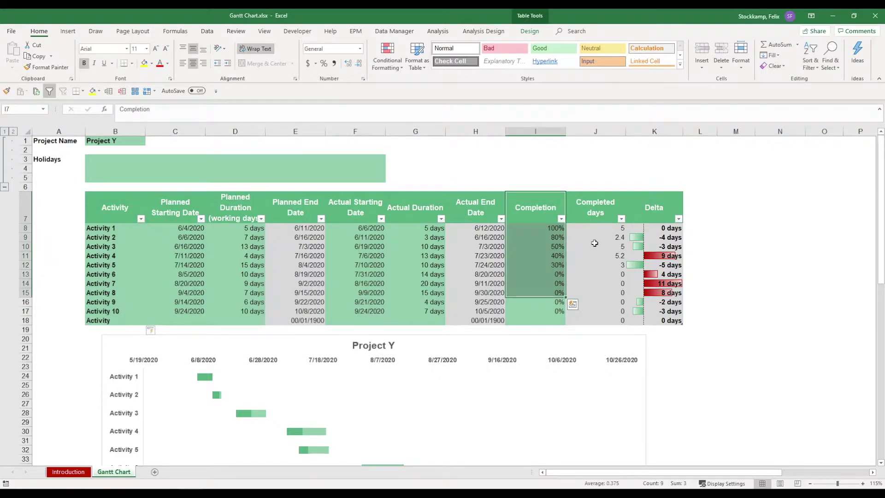
pyautogui.moveTo(596, 238); pyautogui.dragTo(646, 235)
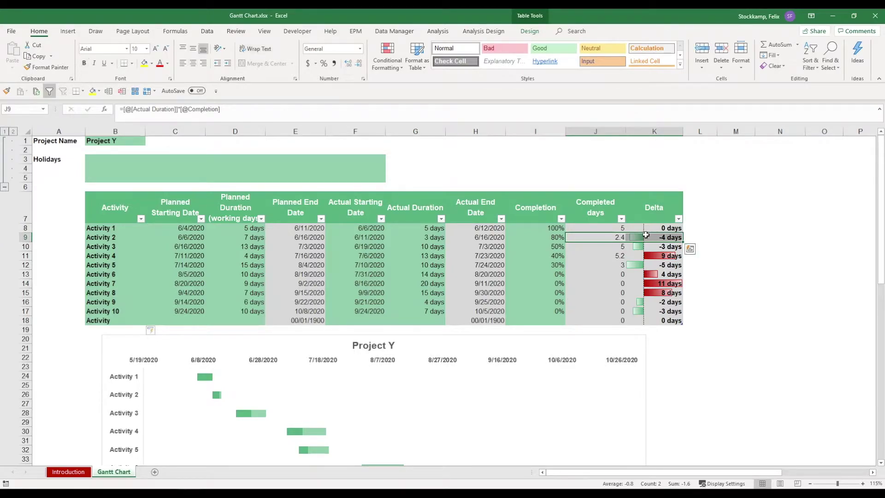
# Delete the blank row 18 and return to the Introduction sheet.
pyautogui.click(25, 320)
pyautogui.hotkey('ctrl', '-')
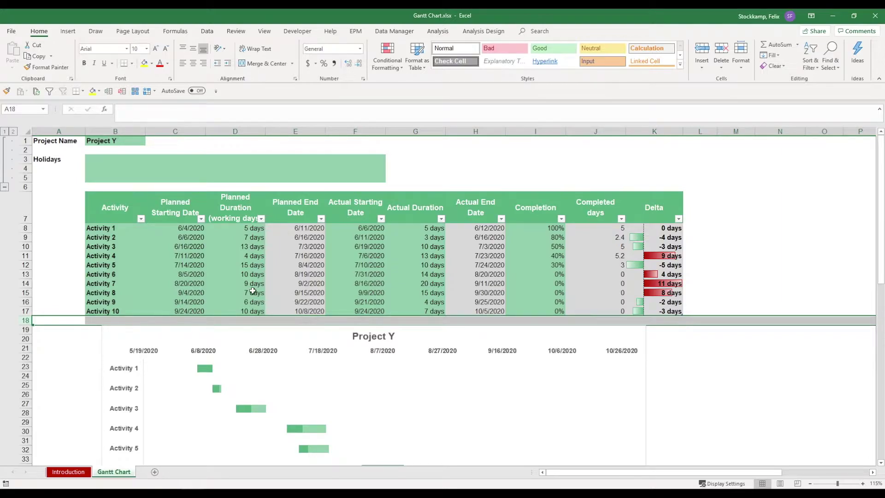
pyautogui.click(64, 472)
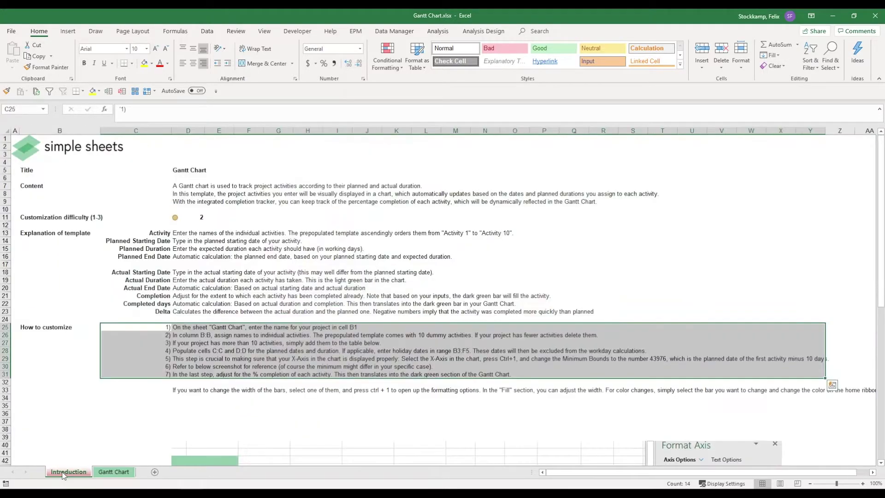
pyautogui.click(183, 337)
pyautogui.moveTo(183, 337); pyautogui.dragTo(359, 334)
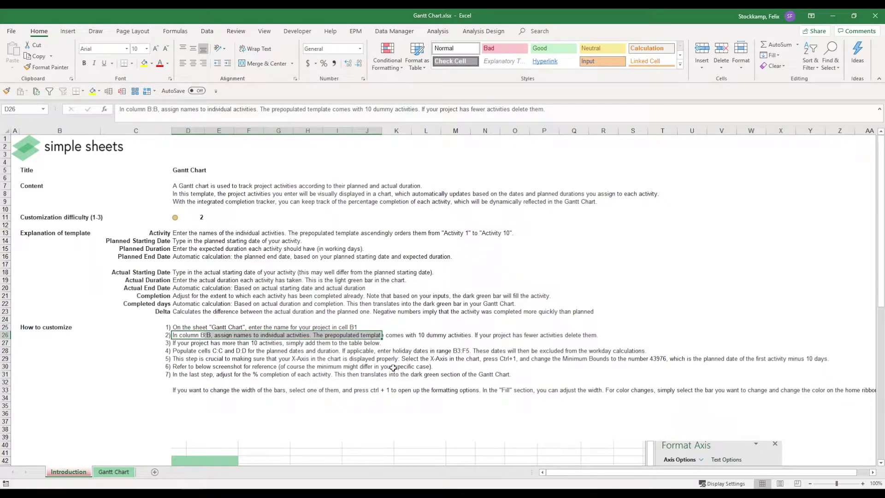
pyautogui.moveTo(184, 344); pyautogui.dragTo(371, 345)
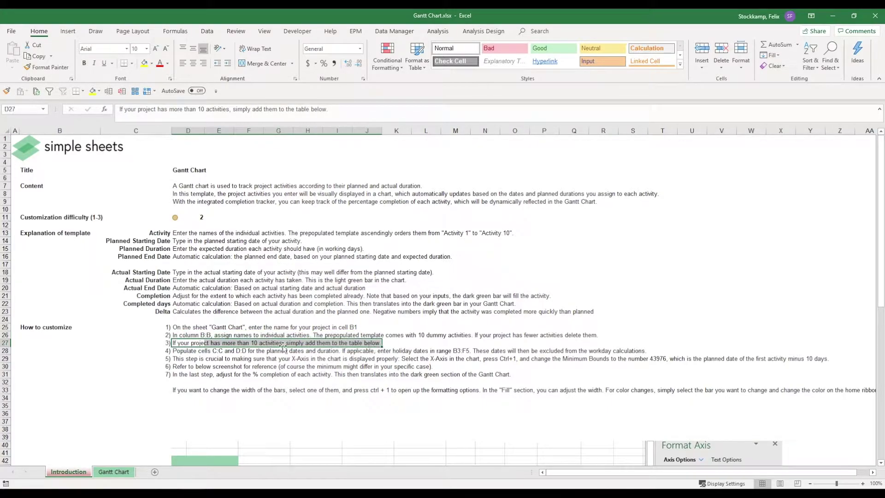
pyautogui.moveTo(195, 353); pyautogui.dragTo(354, 350)
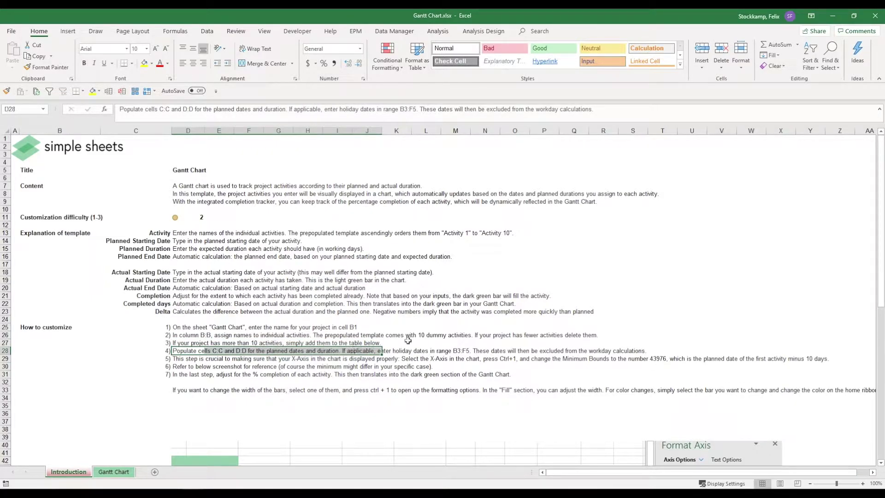
pyautogui.click(113, 472)
pyautogui.click(178, 230)
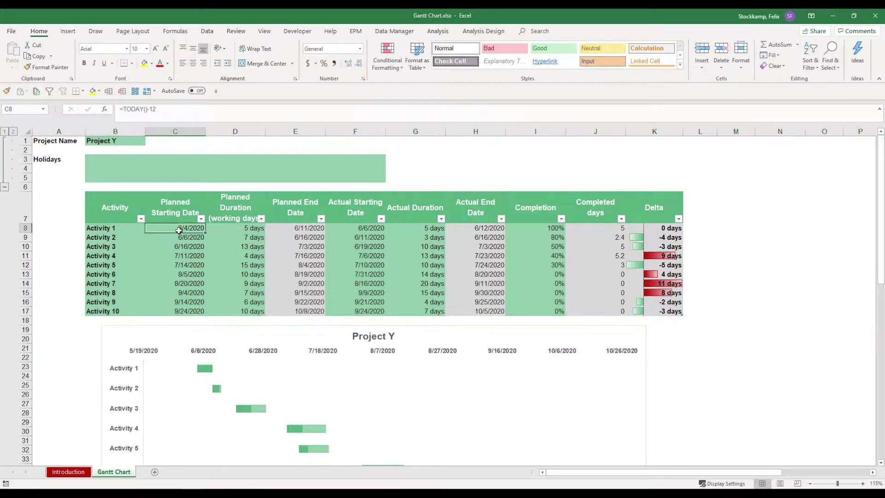
pyautogui.moveTo(179, 230); pyautogui.dragTo(245, 300)
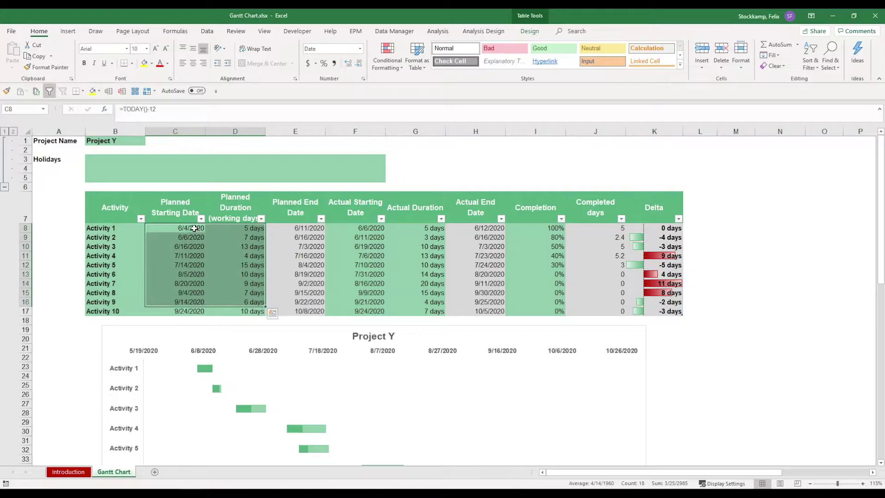
pyautogui.click(257, 232)
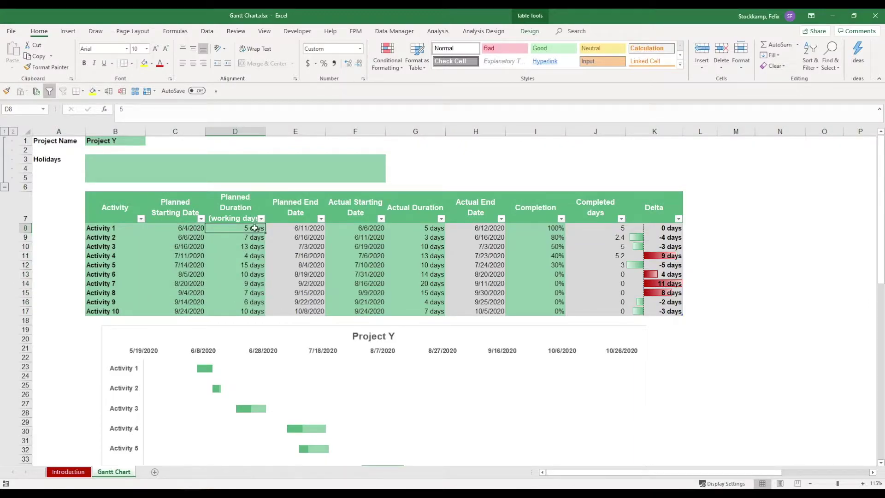
pyautogui.click(196, 226)
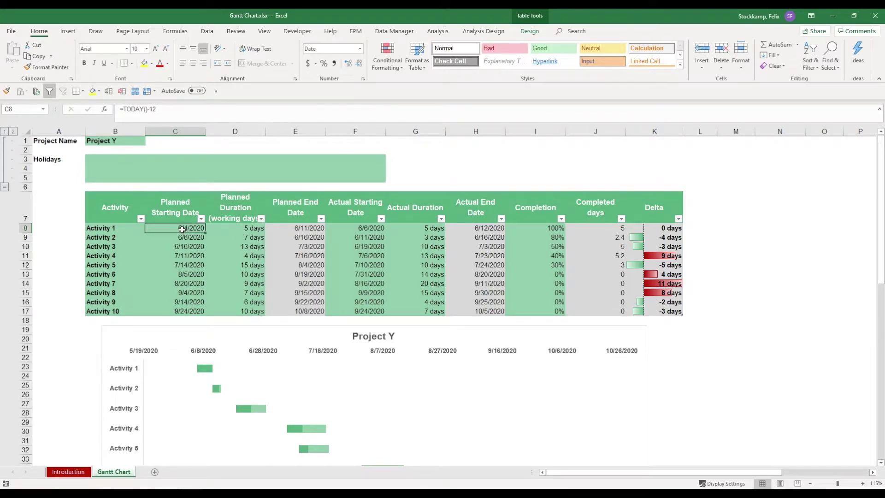
# Point out the date columns, planned and actual end dates, and holidays range B3:F5.
pyautogui.moveTo(182, 229); pyautogui.dragTo(253, 249)
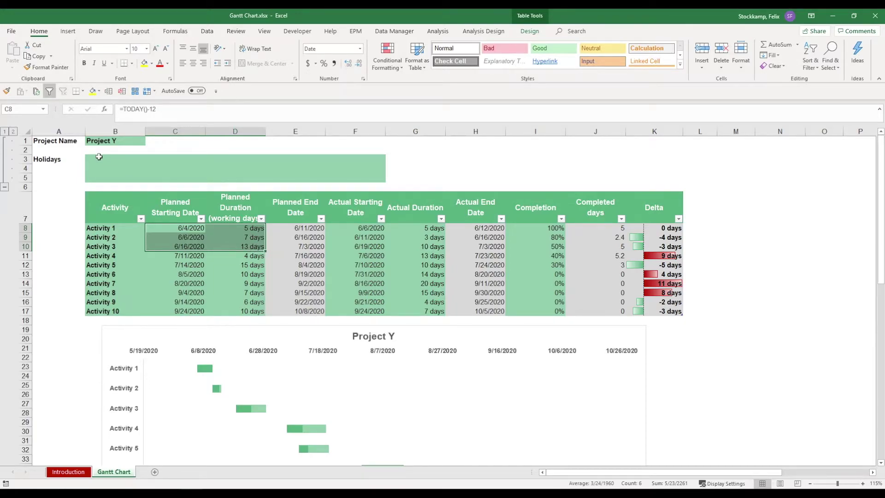
pyautogui.moveTo(100, 157); pyautogui.dragTo(362, 178)
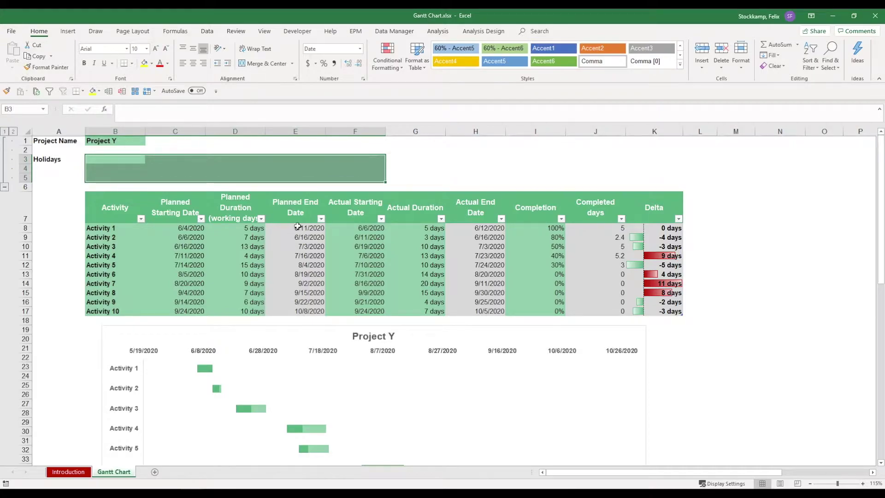
pyautogui.moveTo(296, 226); pyautogui.dragTo(304, 309)
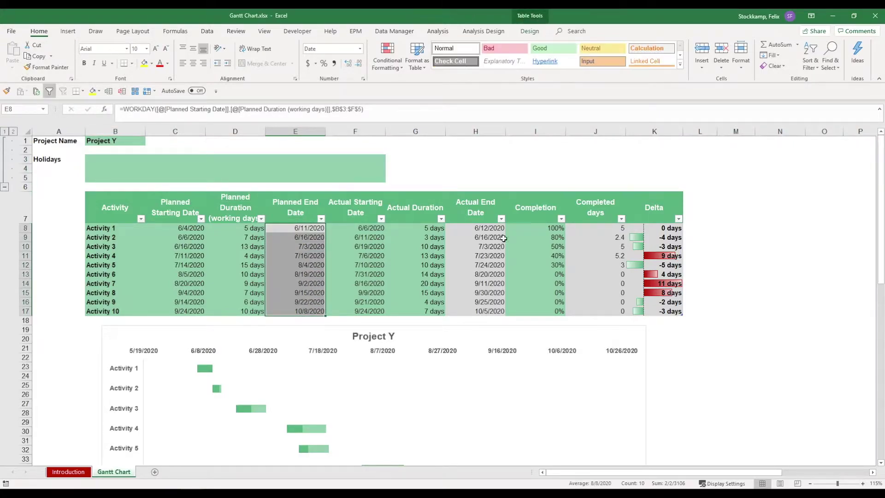
pyautogui.moveTo(490, 227); pyautogui.dragTo(487, 310)
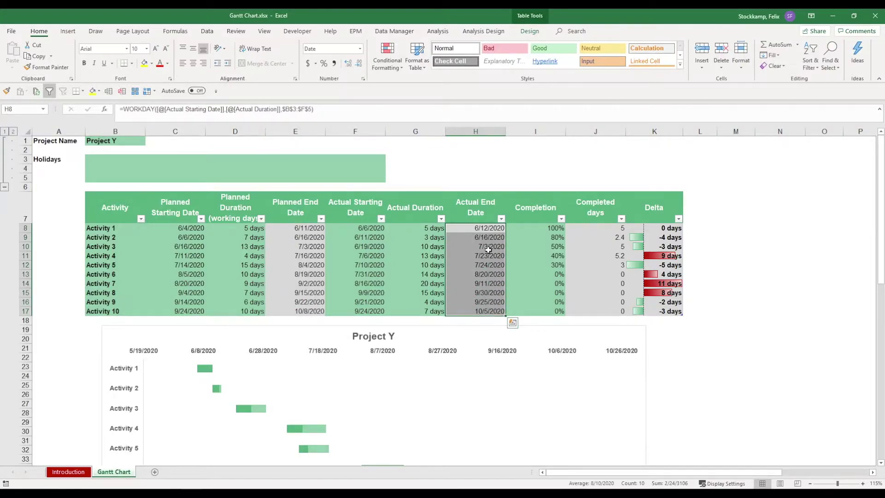
pyautogui.moveTo(99, 159); pyautogui.dragTo(385, 181)
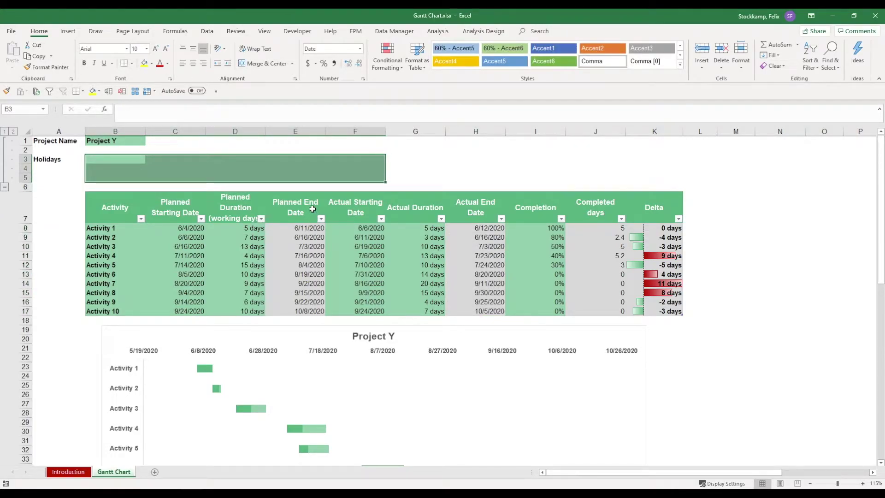
pyautogui.click(68, 472)
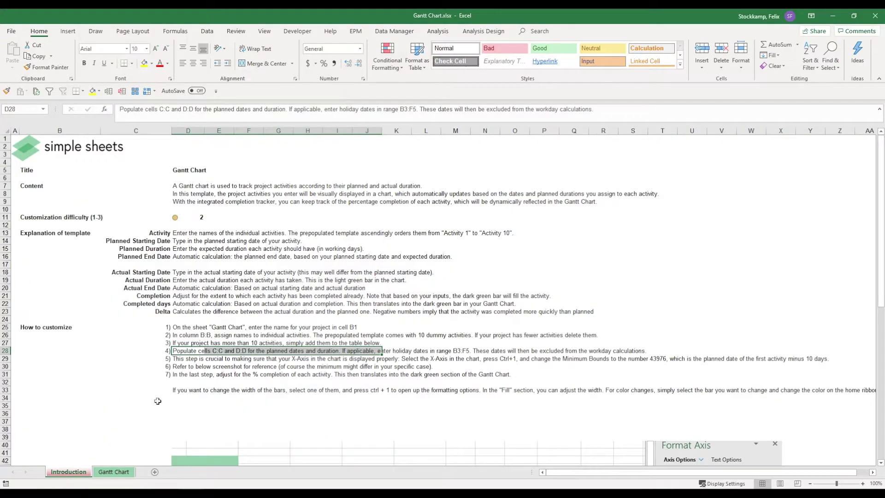
pyautogui.click(197, 359)
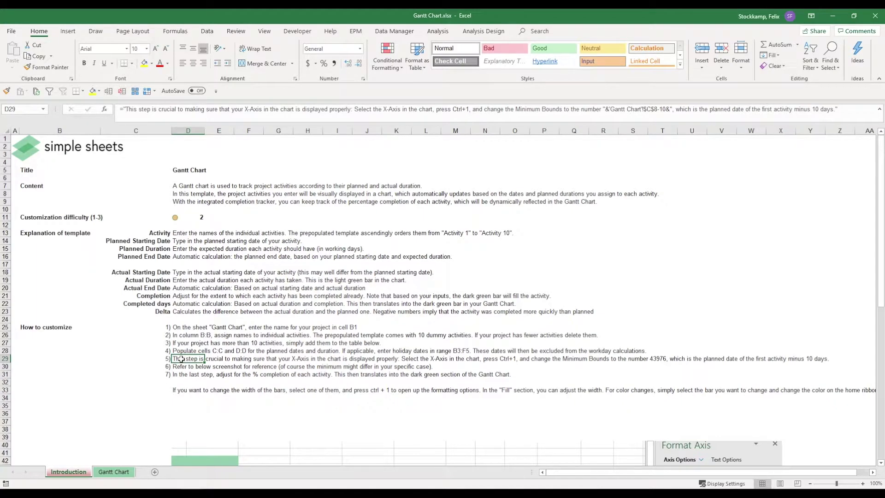
pyautogui.moveTo(181, 359); pyautogui.dragTo(483, 359)
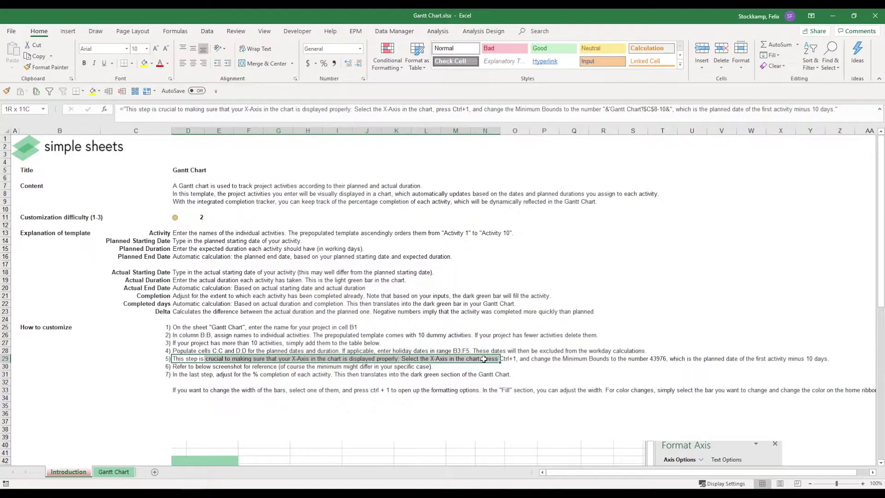
pyautogui.moveTo(484, 359); pyautogui.dragTo(713, 359)
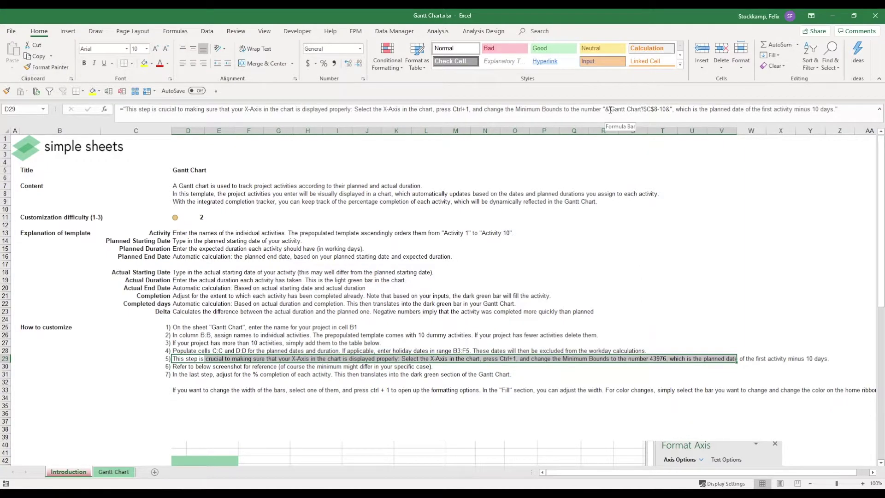
pyautogui.moveTo(611, 110); pyautogui.dragTo(665, 112)
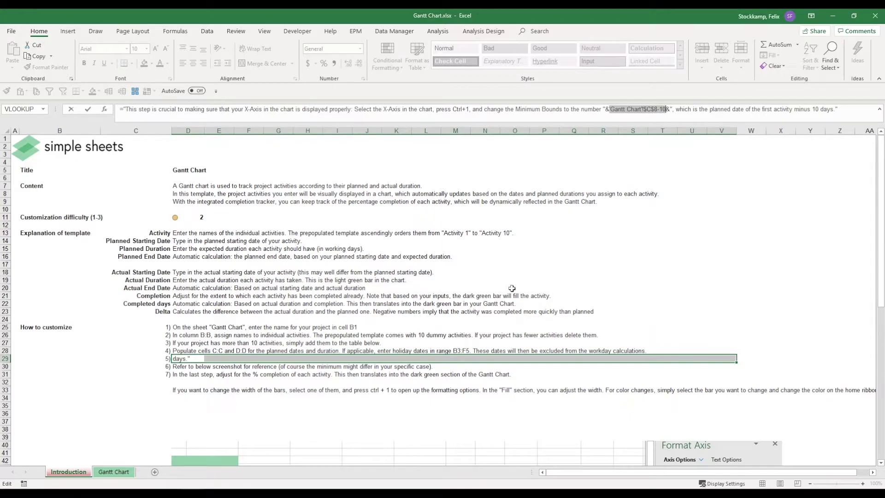
pyautogui.press('Escape')
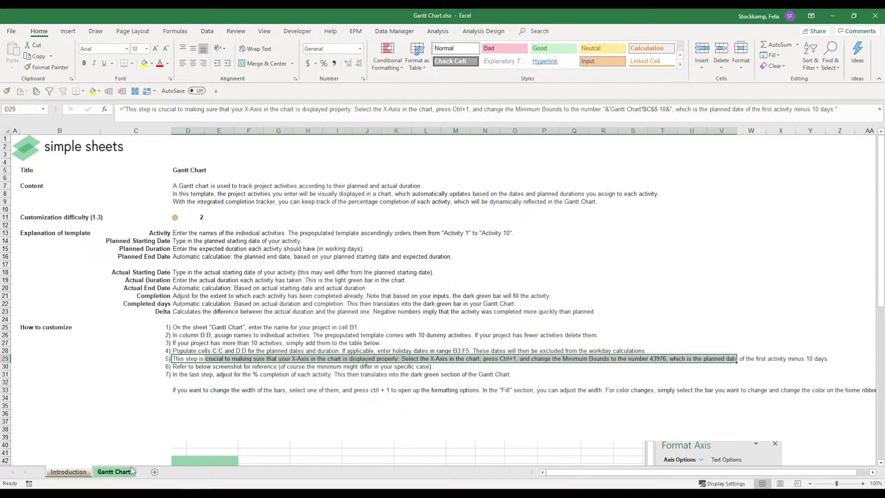
pyautogui.click(132, 470)
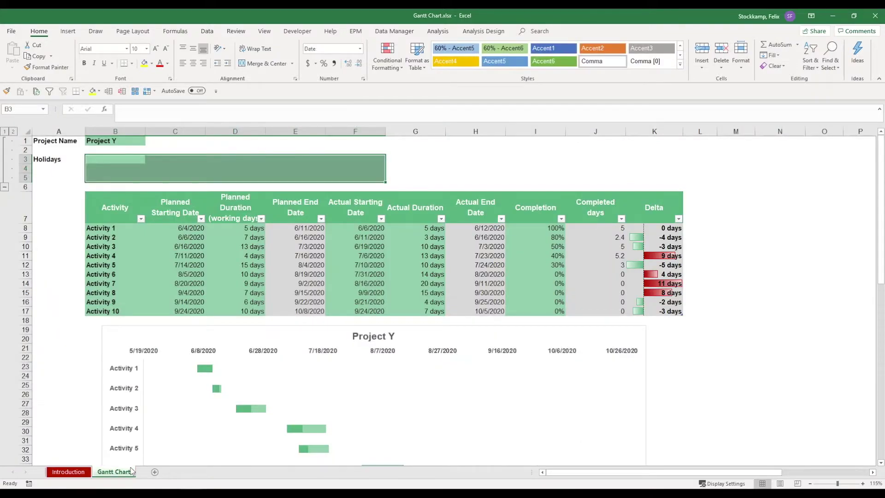
# Check Activity 1's starting date formula, then select the Project Y chart's date axis.
pyautogui.click(176, 228)
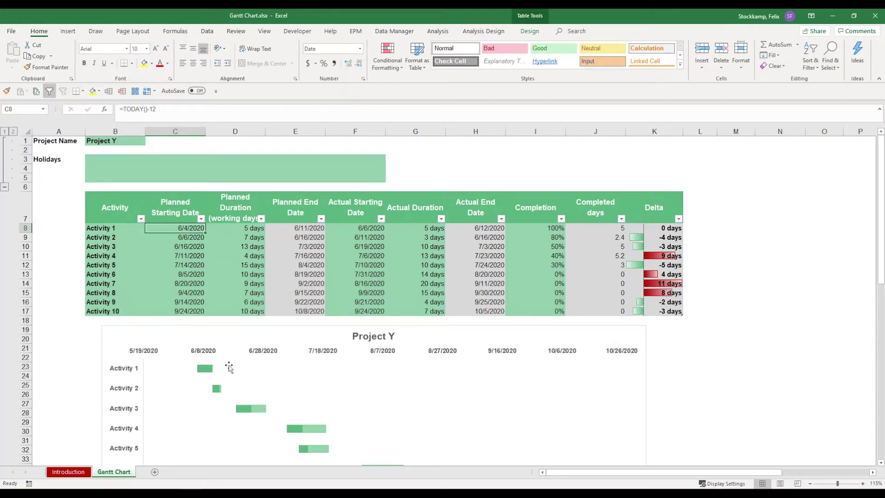
pyautogui.scroll(-2, 350, 242)
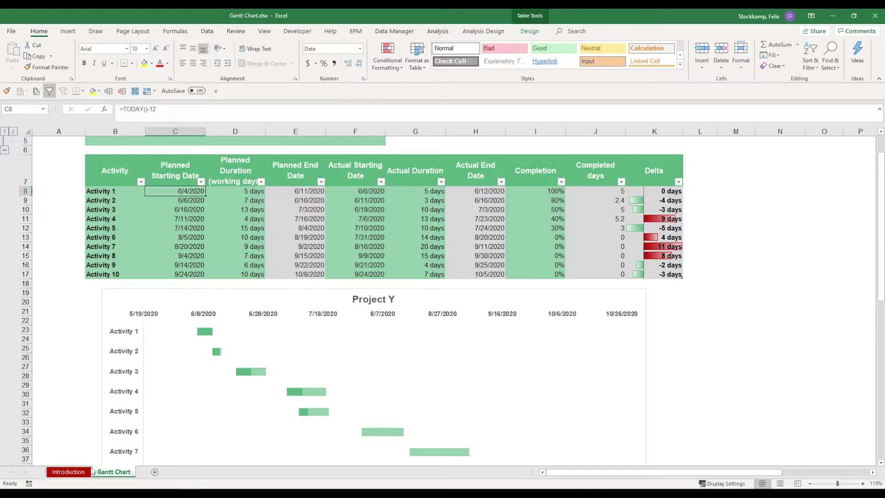
pyautogui.click(76, 472)
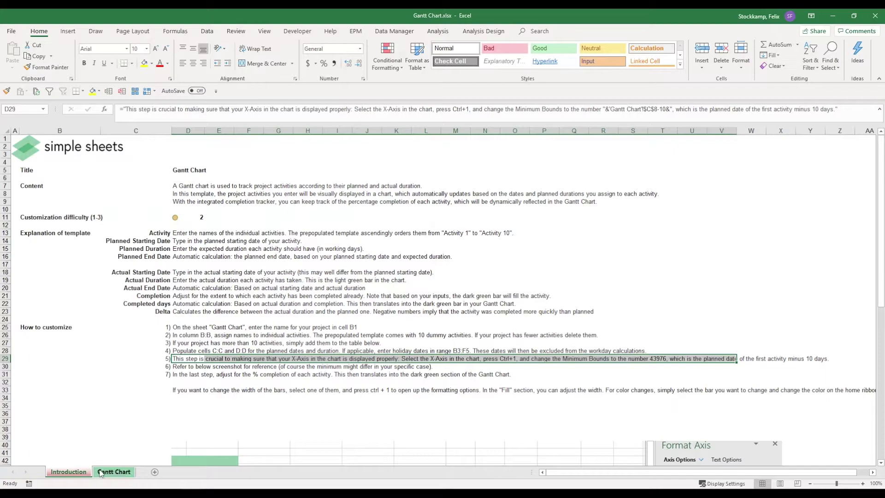
pyautogui.click(113, 471)
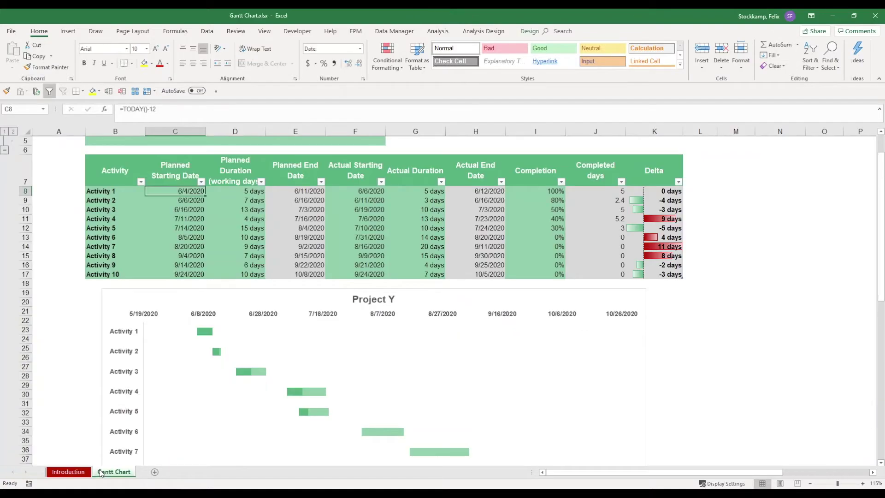
pyautogui.click(269, 319)
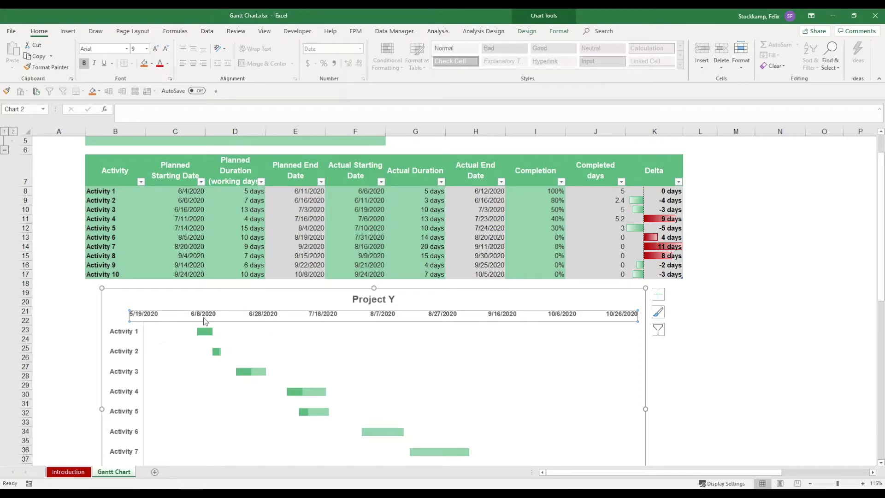
# Set the date axis minimum bound to 43976 so the timeline starts at 5/25/2020.
pyautogui.doubleClick(318, 316)
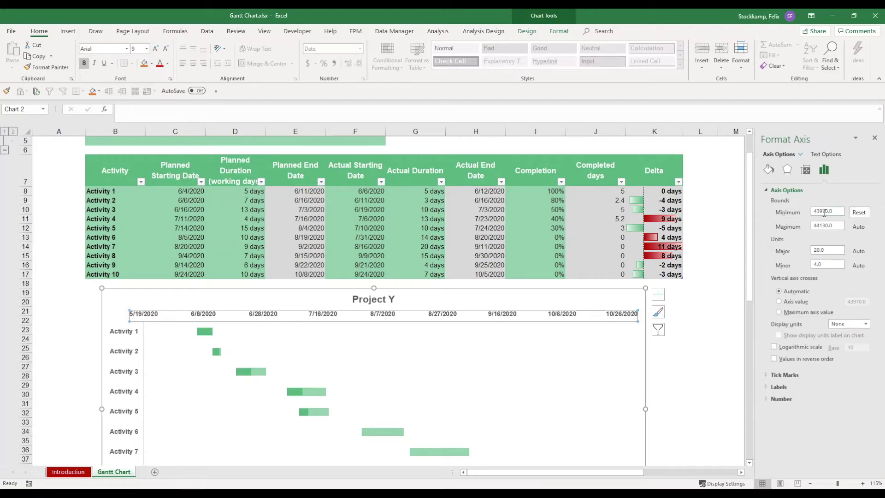
pyautogui.click(815, 213)
pyautogui.click(828, 212)
pyautogui.press('Return')
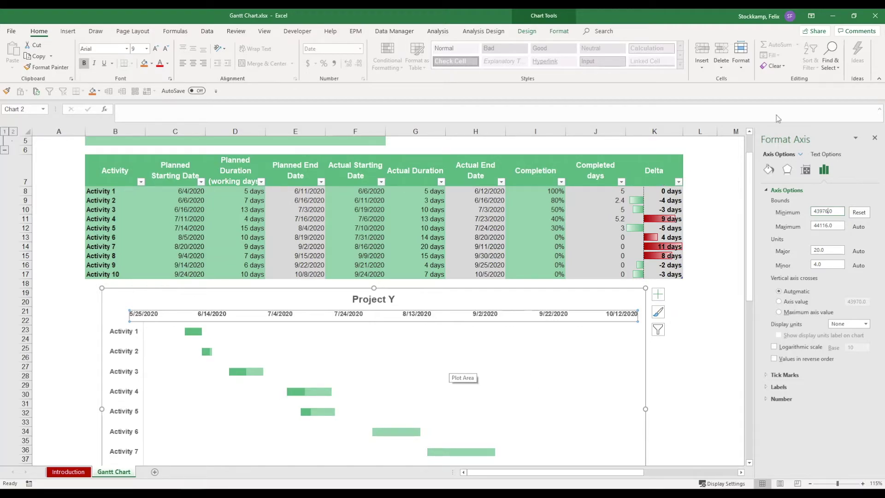
pyautogui.click(874, 140)
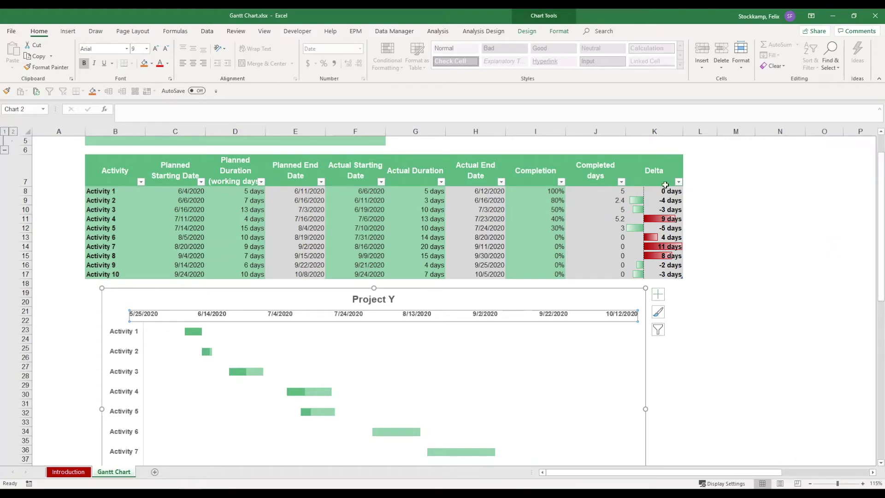
pyautogui.click(408, 246)
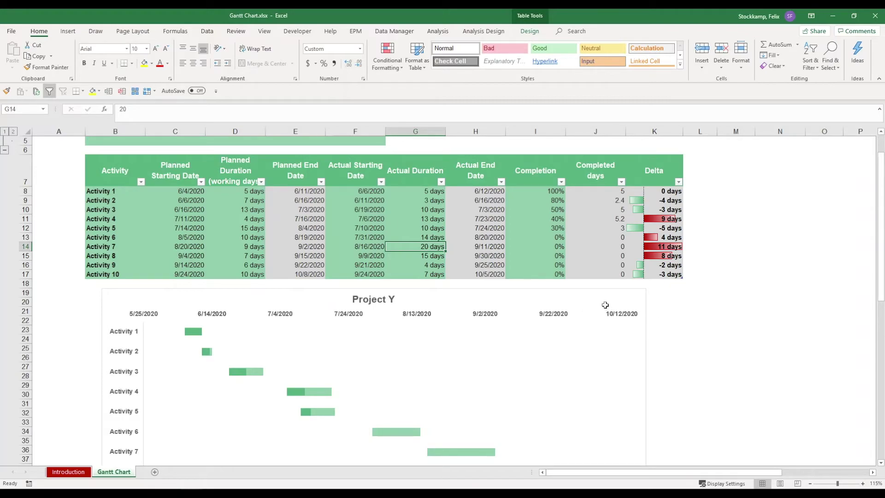
# Return to the Introduction sheet's step about the 43976 axis minimum bound.
pyautogui.click(79, 474)
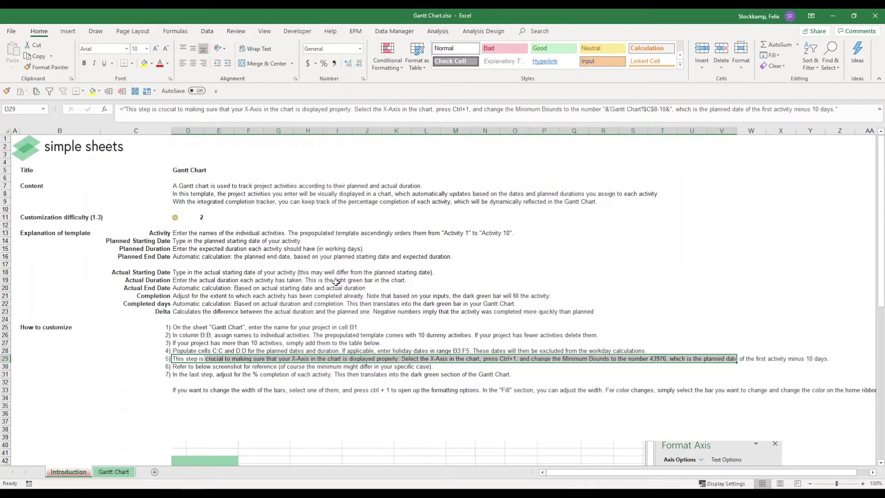
pyautogui.scroll(-2, 338, 290)
pyautogui.scroll(-5, 338, 289)
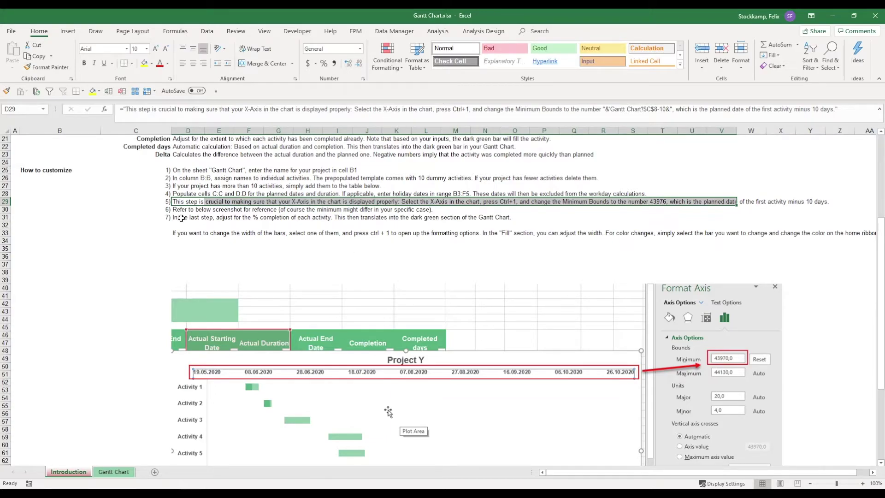
pyautogui.moveTo(181, 218); pyautogui.dragTo(387, 220)
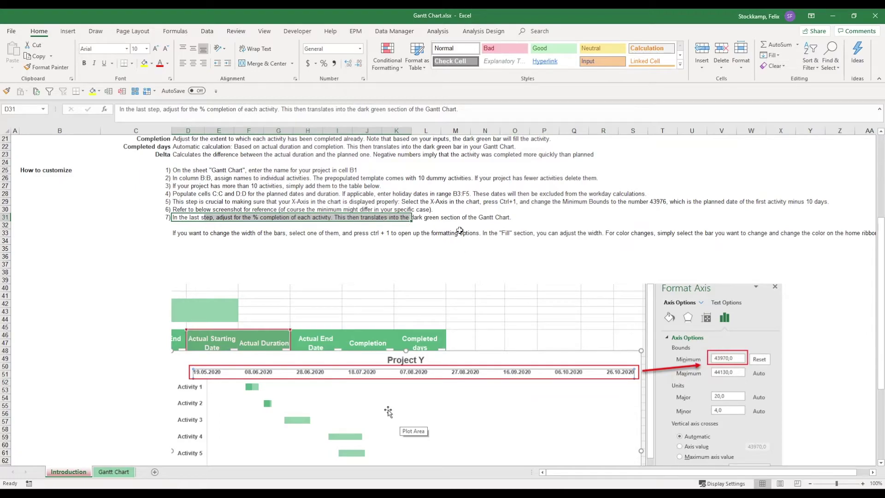
pyautogui.click(114, 472)
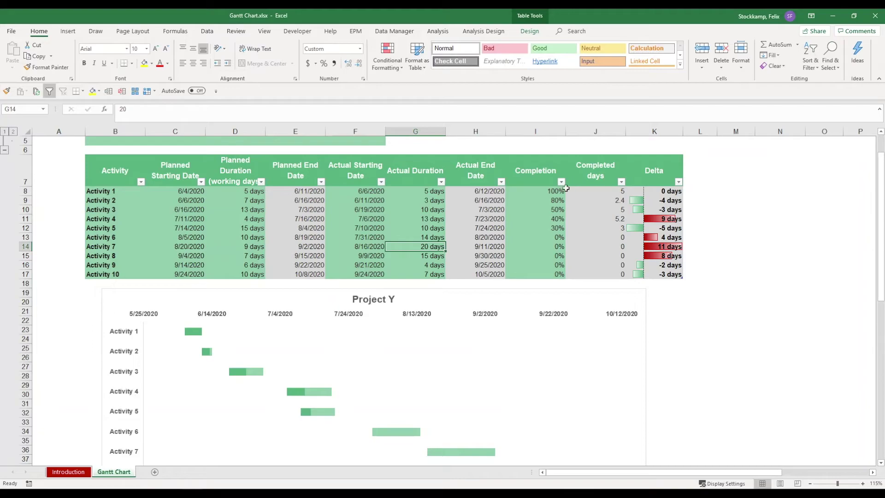
# Set Activity 1's completion to 50%, check its chart bar, then change it to 80%.
pyautogui.click(541, 193)
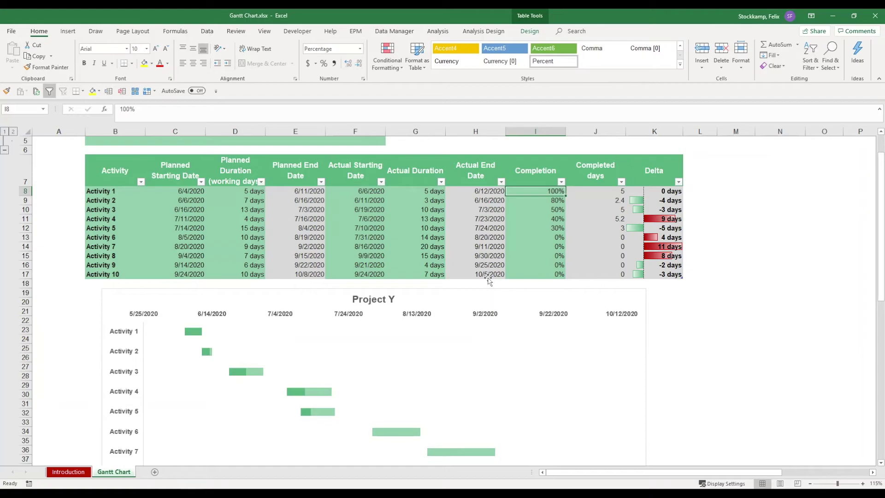
pyautogui.write('50')
pyautogui.press('Return')
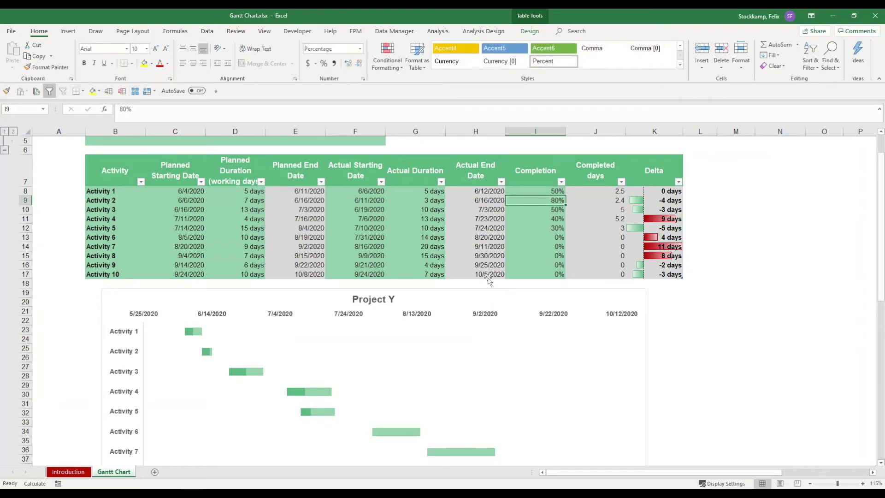
pyautogui.click(189, 338)
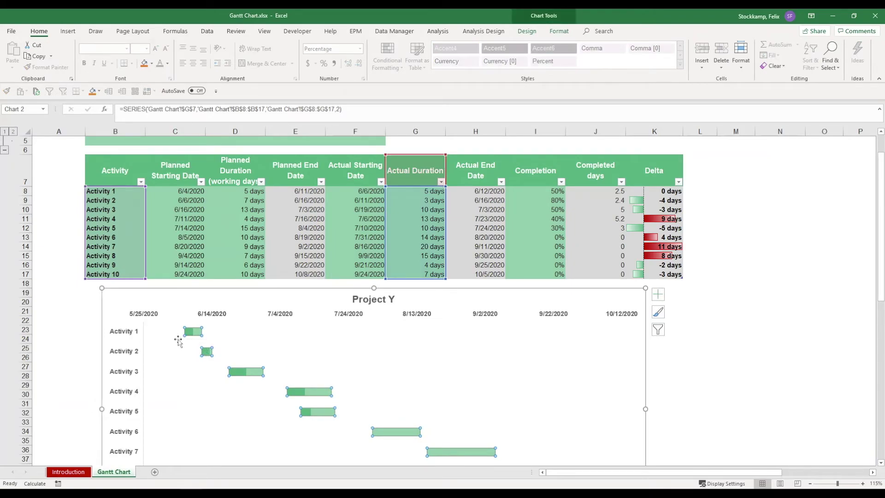
pyautogui.click(178, 340)
pyautogui.click(561, 188)
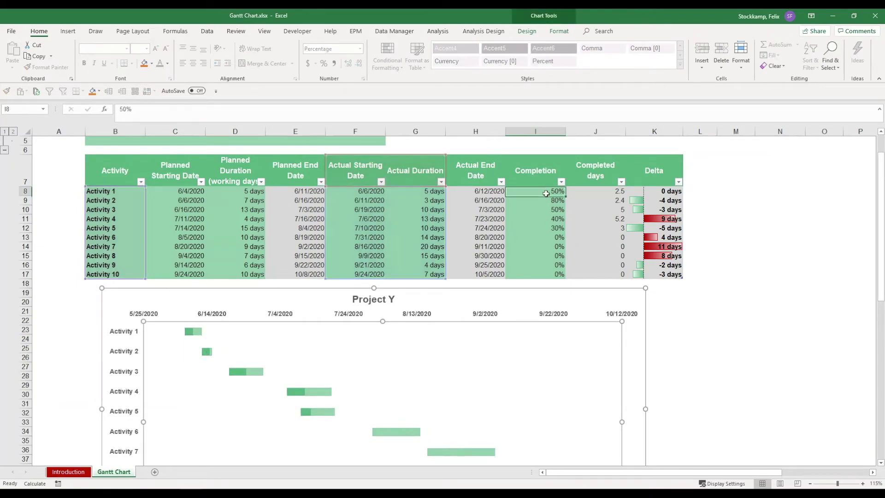
pyautogui.write('80')
pyautogui.press('Return')
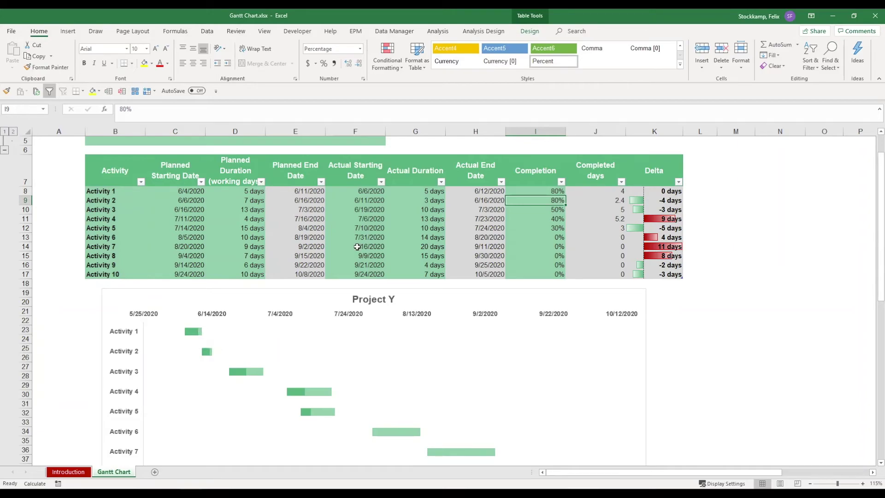
# Set Activity 3 to 30% and Activity 5 to 100% completion.
pyautogui.press('Down')
pyautogui.write('30')
pyautogui.press('Return')
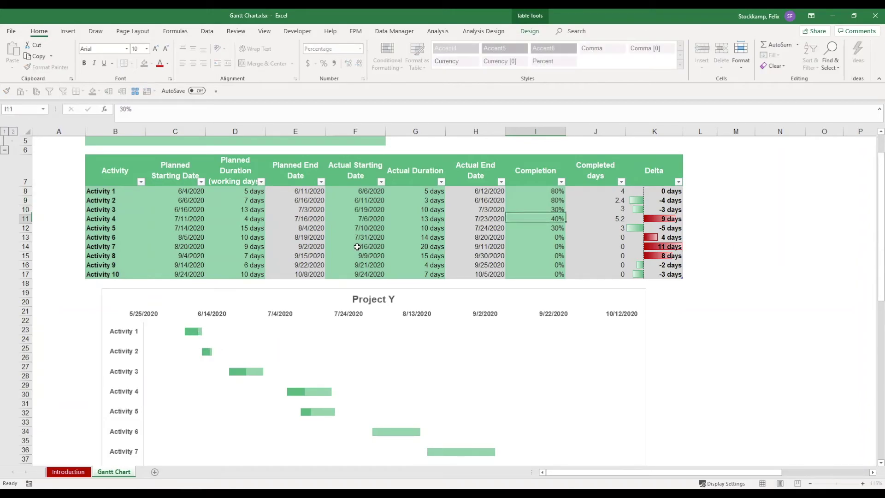
pyautogui.press('Return')
pyautogui.write('100')
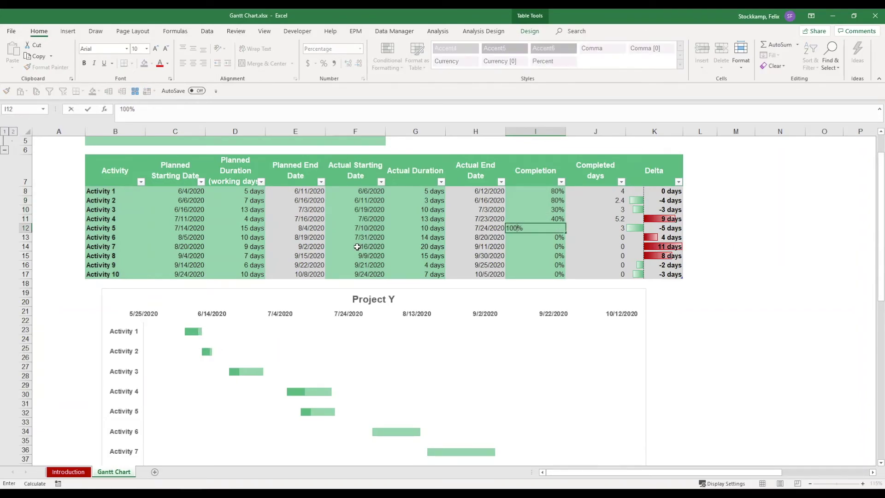
pyautogui.hotkey('ctrl', 'Return')
pyautogui.press('Up')
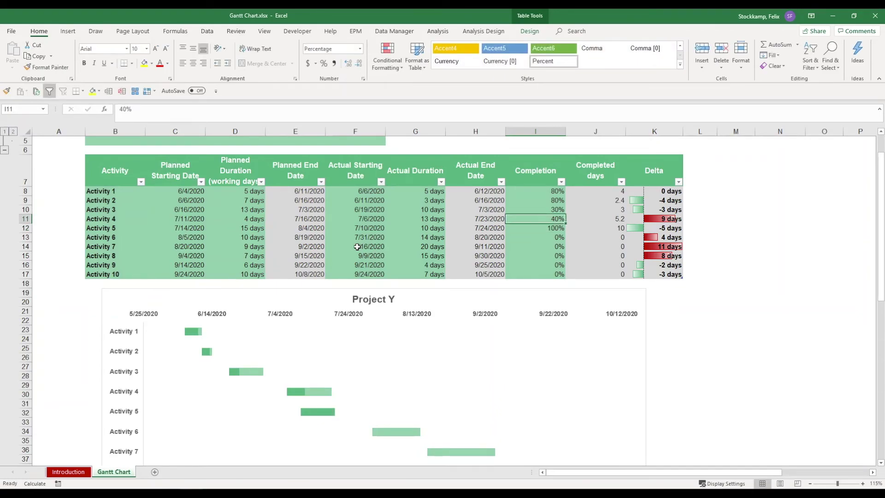
pyautogui.press('Up')
pyautogui.press('Up')
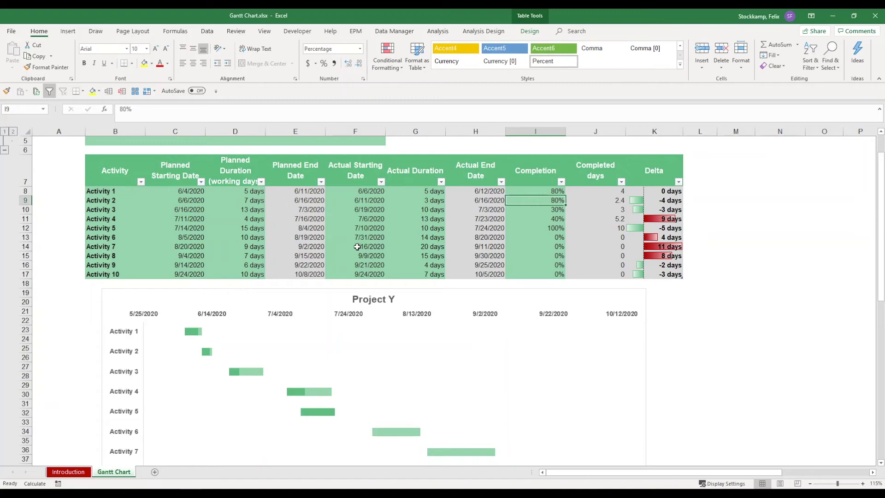
pyautogui.press('Right')
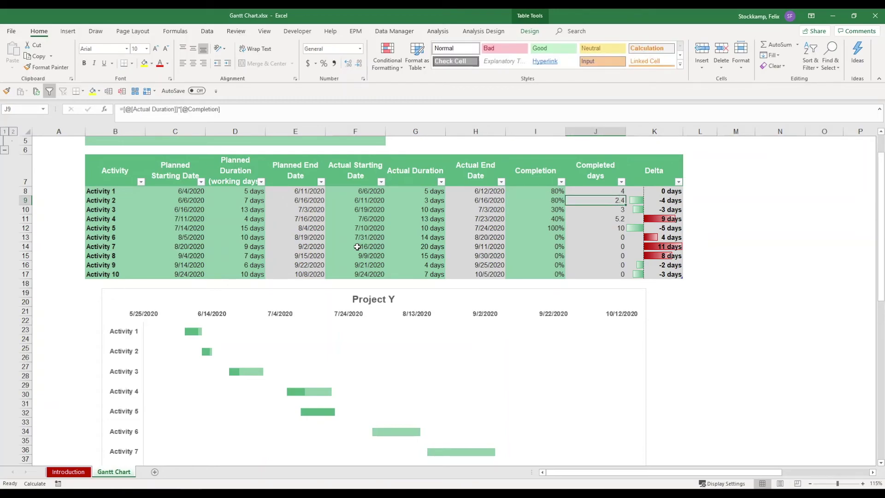
pyautogui.press('Right')
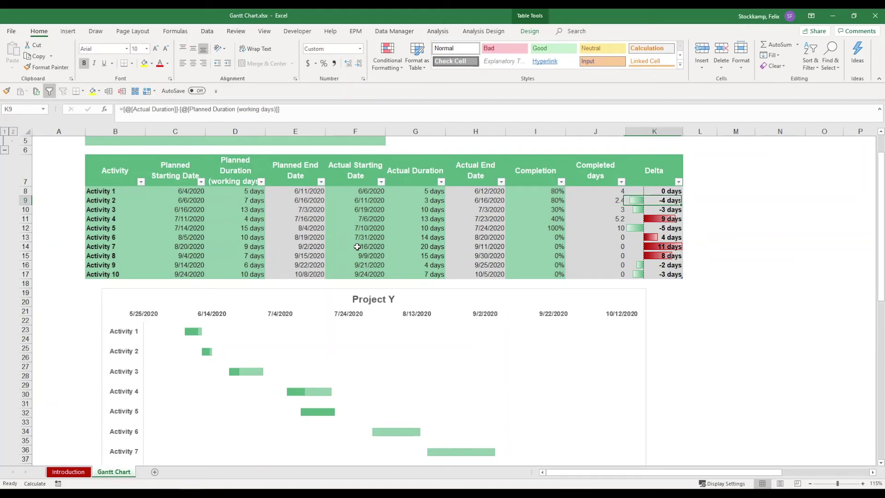
pyautogui.press('F2')
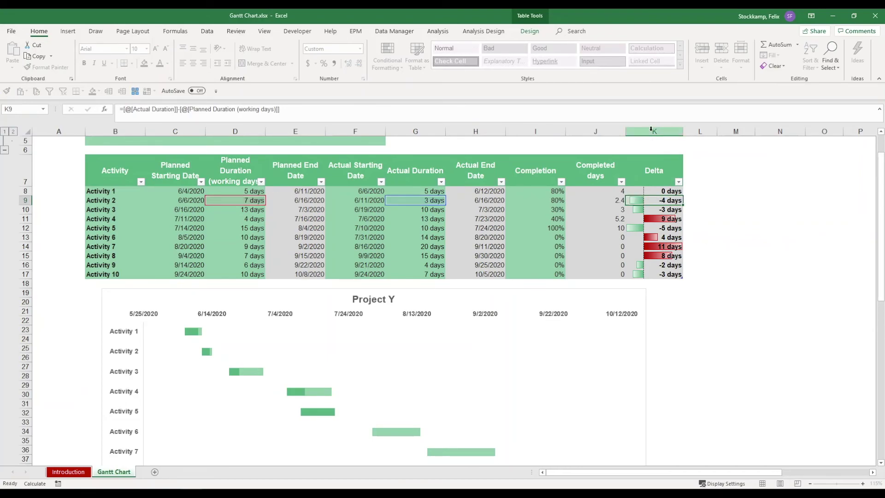
pyautogui.press('Escape')
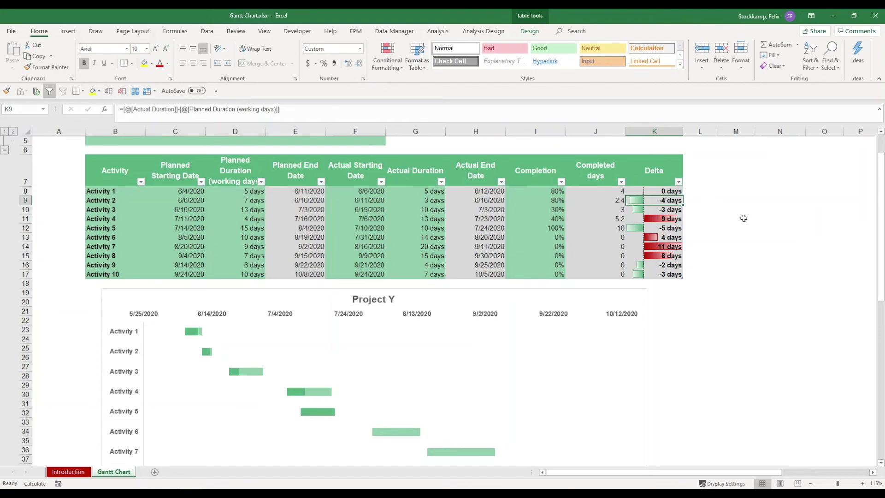
pyautogui.press('F2')
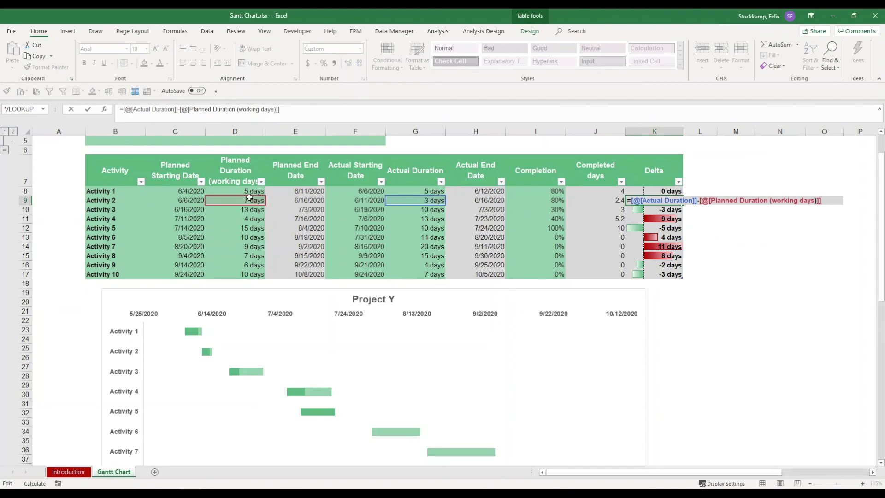
pyautogui.press('Escape')
pyautogui.moveTo(664, 190); pyautogui.dragTo(677, 276)
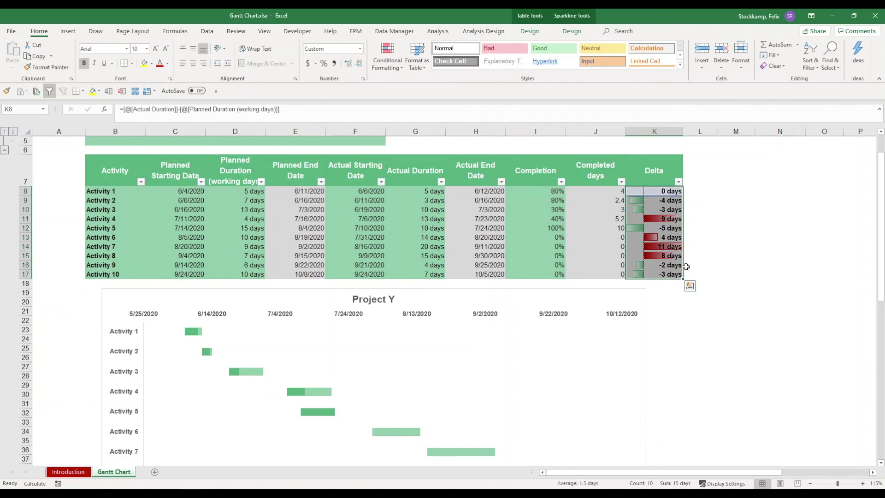